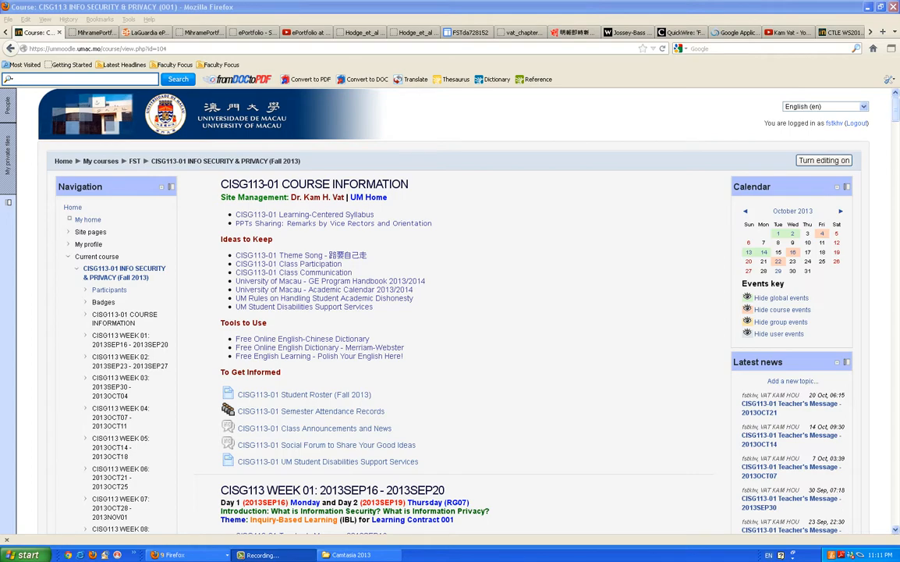
Open the CISG113-01 Pair Collaboration Wiki for Weeks (05, 06, 07) from the Week 05 tools on the course page
{"action": "scroll", "coordinate": [450, 312], "scroll_direction": "down", "scroll_amount": 7}
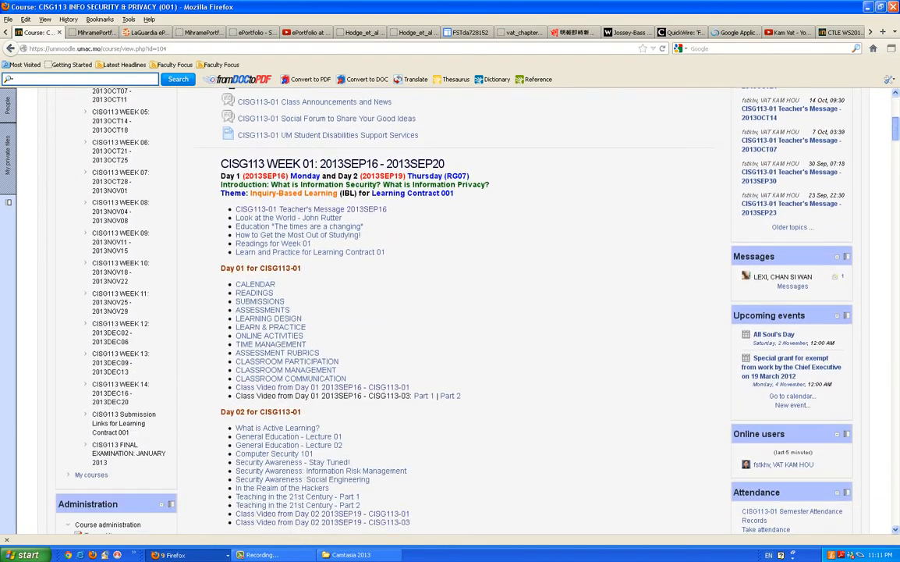
{"action": "scroll", "coordinate": [450, 312], "scroll_direction": "down", "scroll_amount": 8}
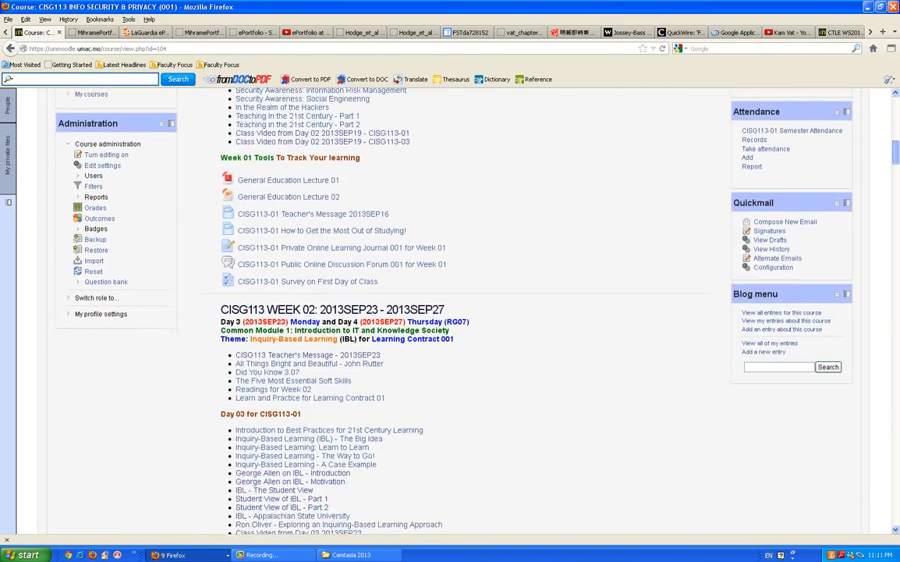
{"action": "scroll", "coordinate": [450, 312], "scroll_direction": "down", "scroll_amount": 10}
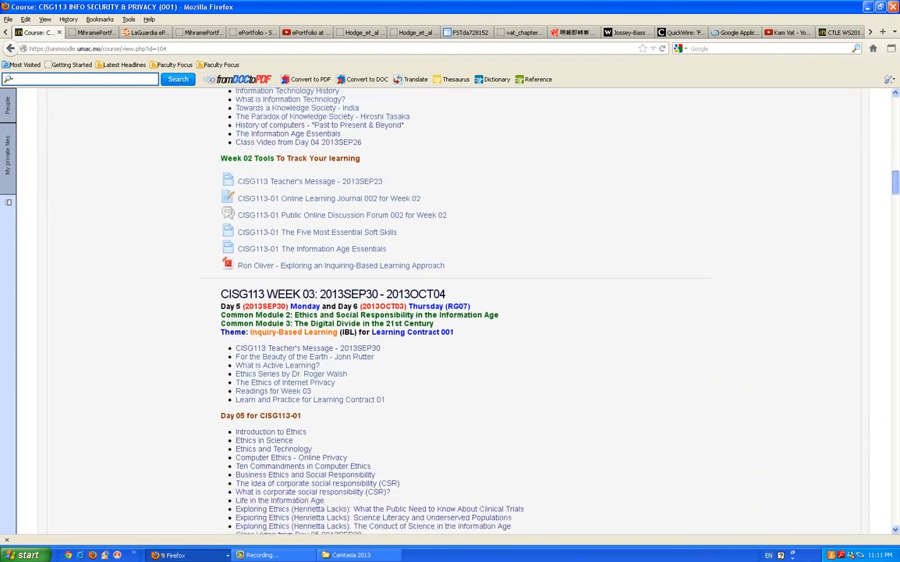
{"action": "scroll", "coordinate": [450, 312], "scroll_direction": "down", "scroll_amount": 12}
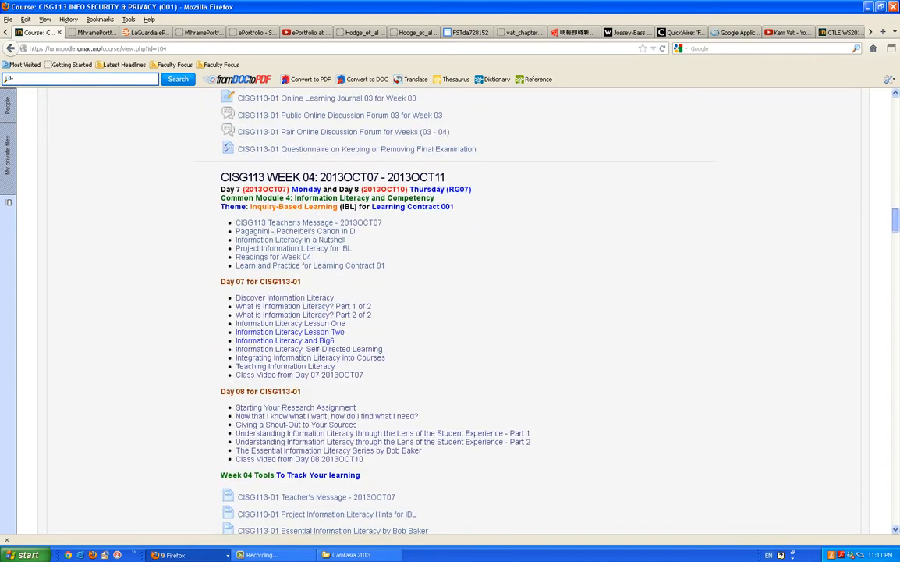
{"action": "scroll", "coordinate": [450, 312], "scroll_direction": "down", "scroll_amount": 8}
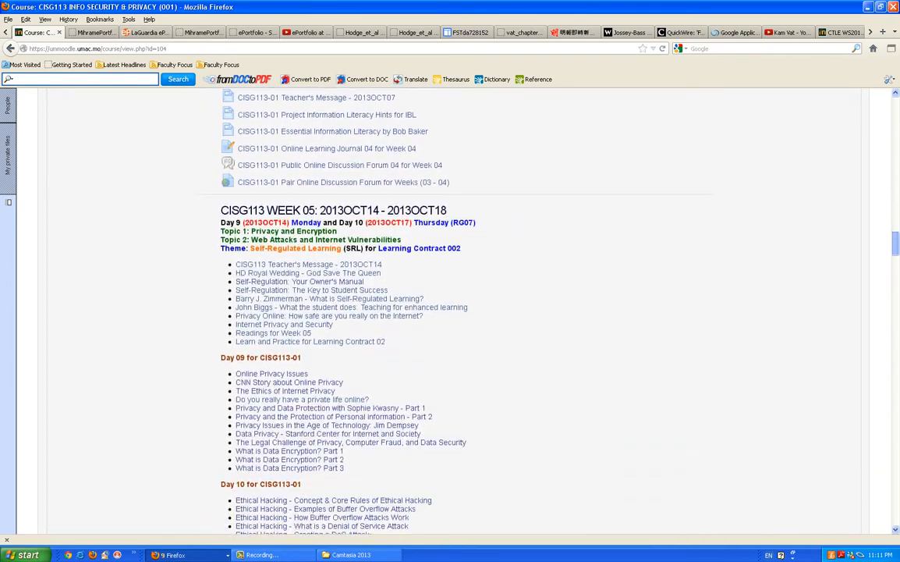
{"action": "scroll", "coordinate": [450, 312], "scroll_direction": "down", "scroll_amount": 3}
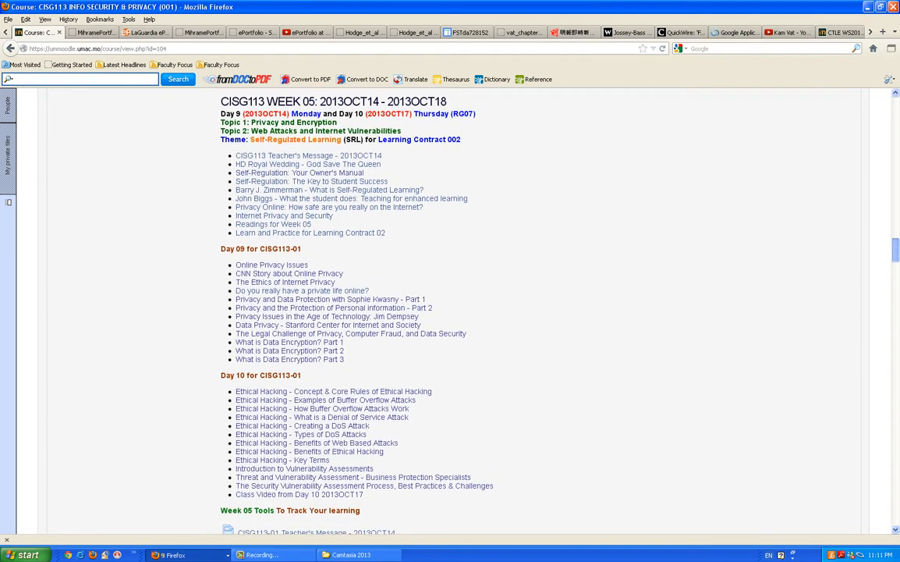
{"action": "scroll", "coordinate": [450, 312], "scroll_direction": "up", "scroll_amount": 1}
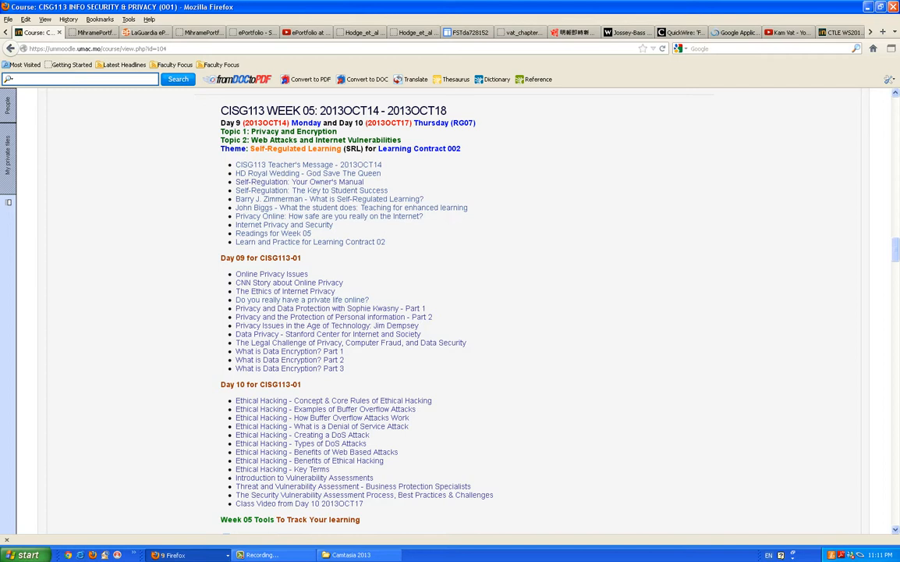
{"action": "scroll", "coordinate": [450, 312], "scroll_direction": "down", "scroll_amount": 2}
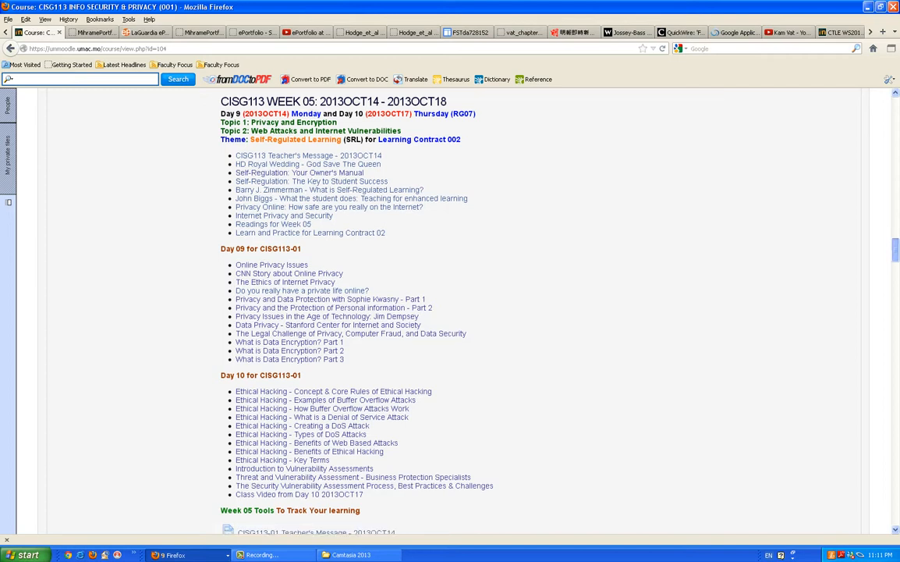
{"action": "scroll", "coordinate": [450, 312], "scroll_direction": "down", "scroll_amount": 2}
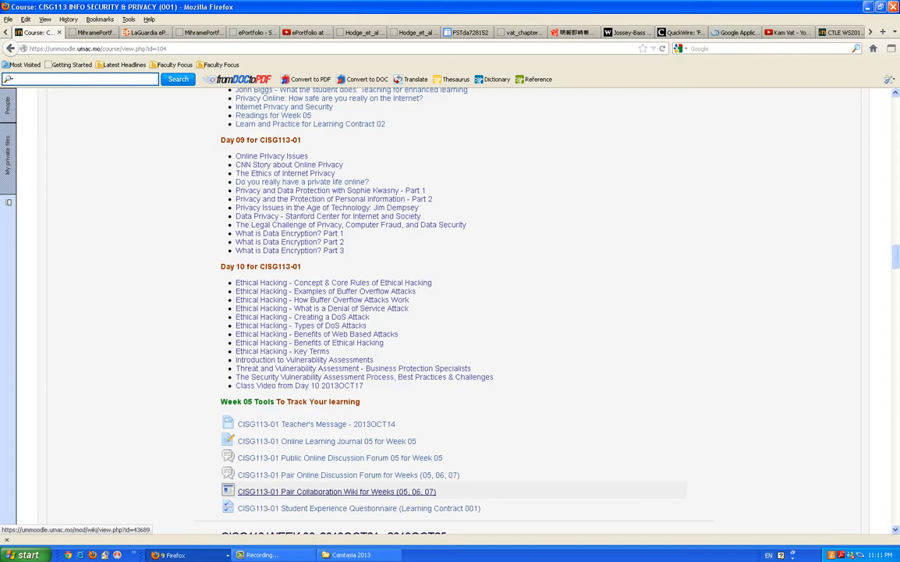
{"action": "left_click", "coordinate": [336, 491]}
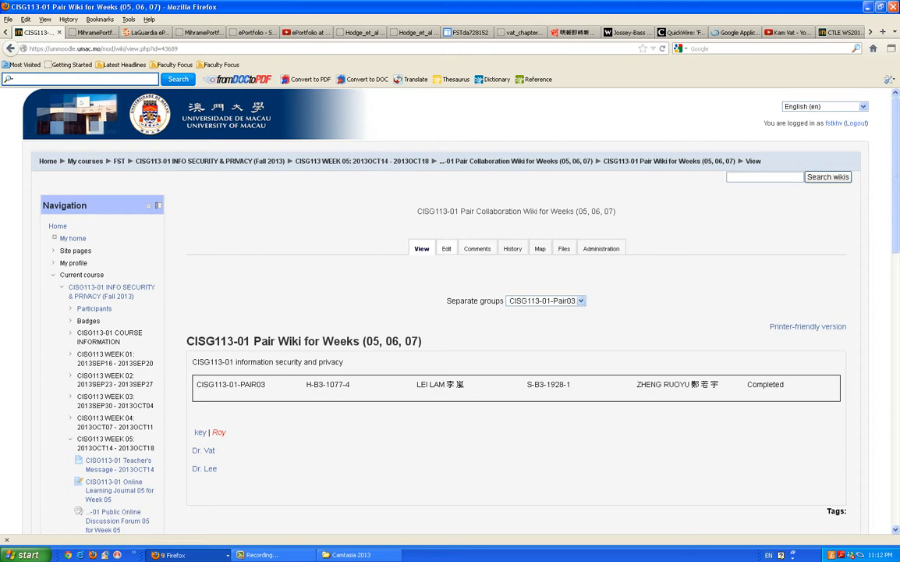
Delete the two instructor links below the pair members' links on the wiki page and save the page
{"action": "left_click", "coordinate": [447, 248]}
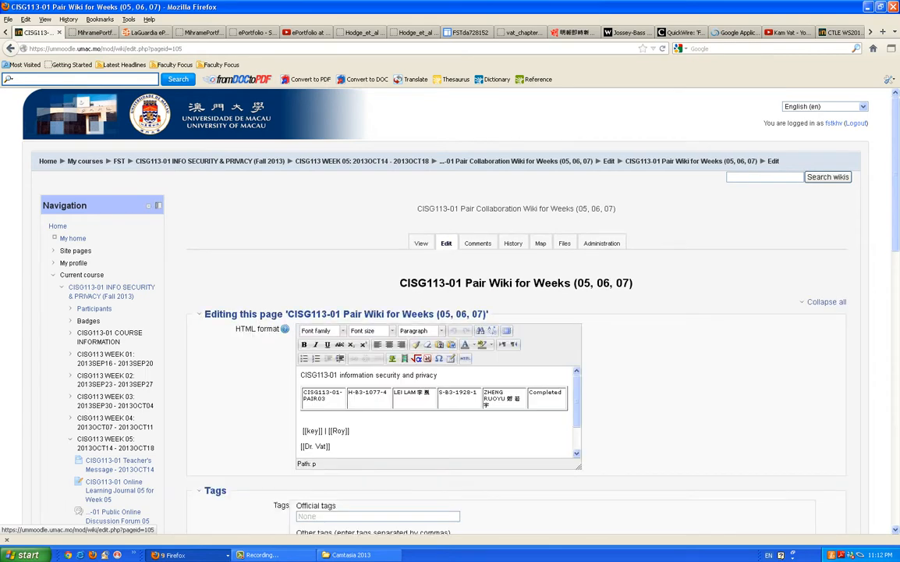
{"action": "left_click_drag", "start_coordinate": [577, 402], "coordinate": [576, 421]}
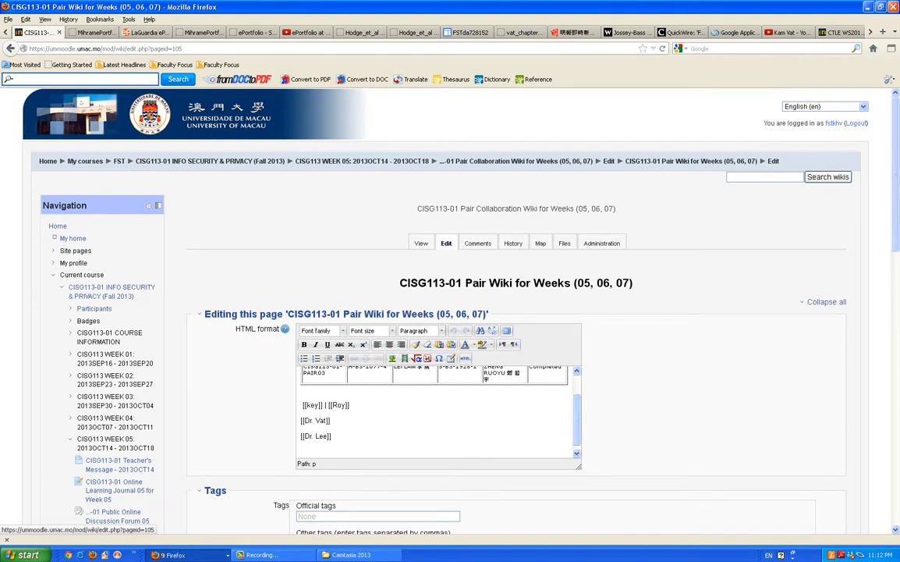
{"action": "left_click_drag", "start_coordinate": [301, 420], "coordinate": [331, 436]}
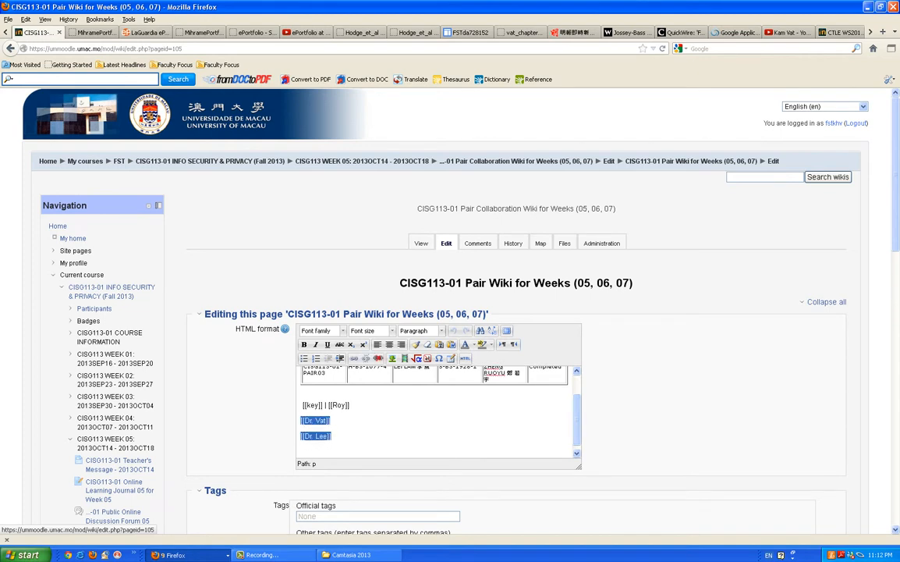
{"action": "key", "text": "Delete"}
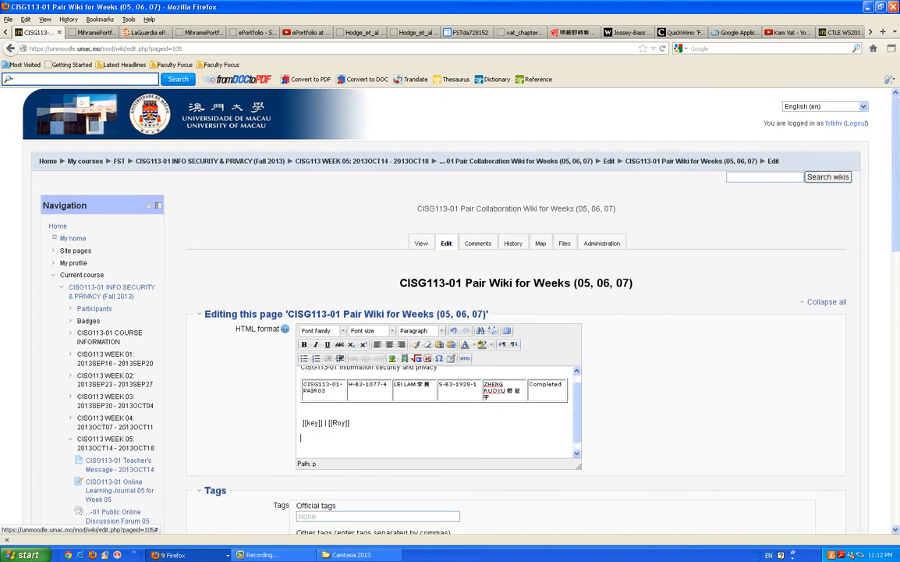
{"action": "scroll", "coordinate": [468, 313], "scroll_direction": "down", "scroll_amount": 2}
{"action": "scroll", "coordinate": [468, 313], "scroll_direction": "down", "scroll_amount": 2}
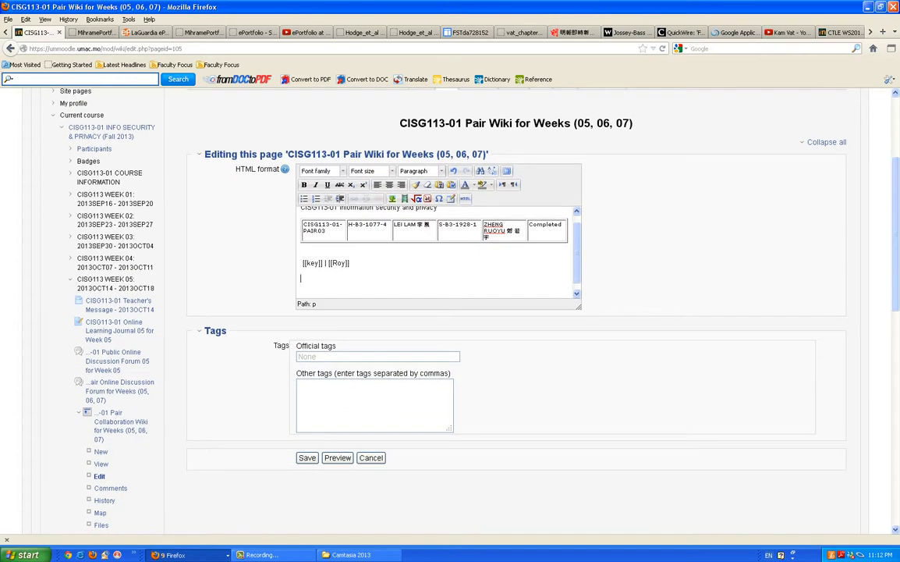
{"action": "left_click", "coordinate": [307, 458]}
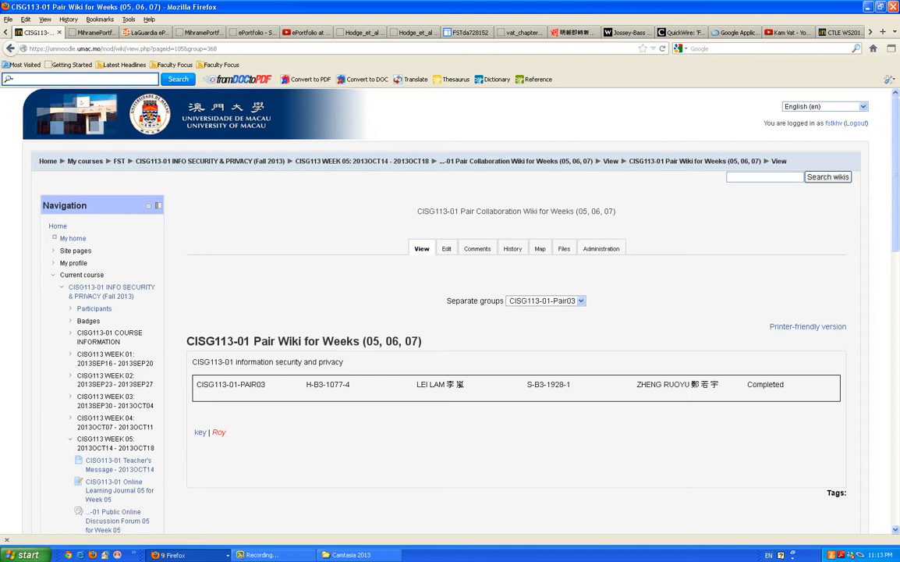
Add the first instructor's title and surname in double square brackets below the pair members' links and save the wiki page
{"action": "left_click", "coordinate": [446, 248]}
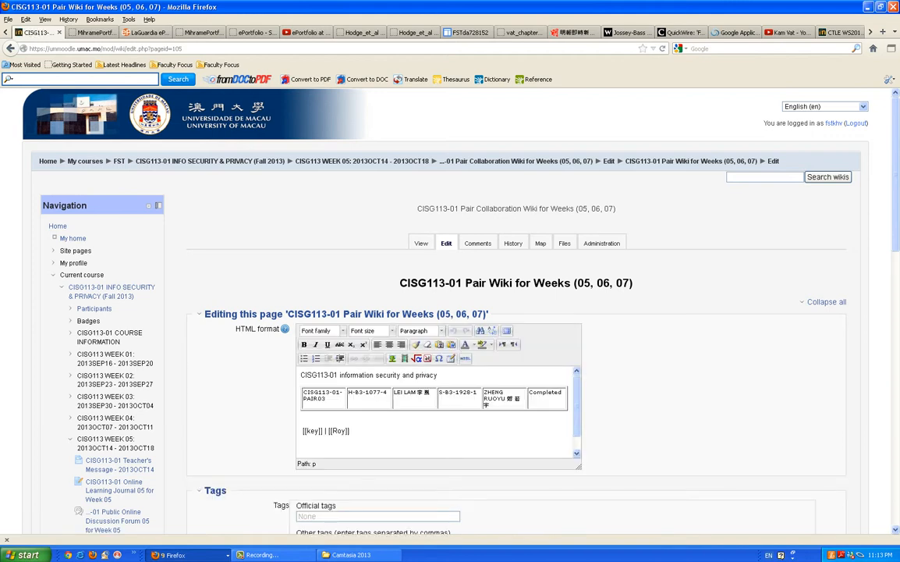
{"action": "left_click_drag", "start_coordinate": [577, 406], "coordinate": [578, 419]}
{"action": "left_click", "coordinate": [303, 431]}
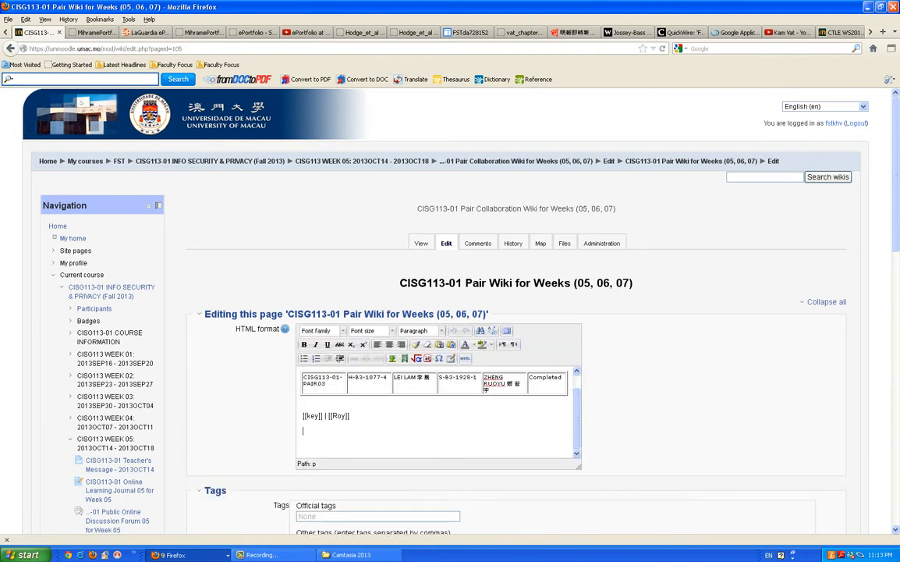
{"action": "type", "text": "Dr. Vat"}
{"action": "type", "text": "[["}
{"action": "type", "text": "]]"}
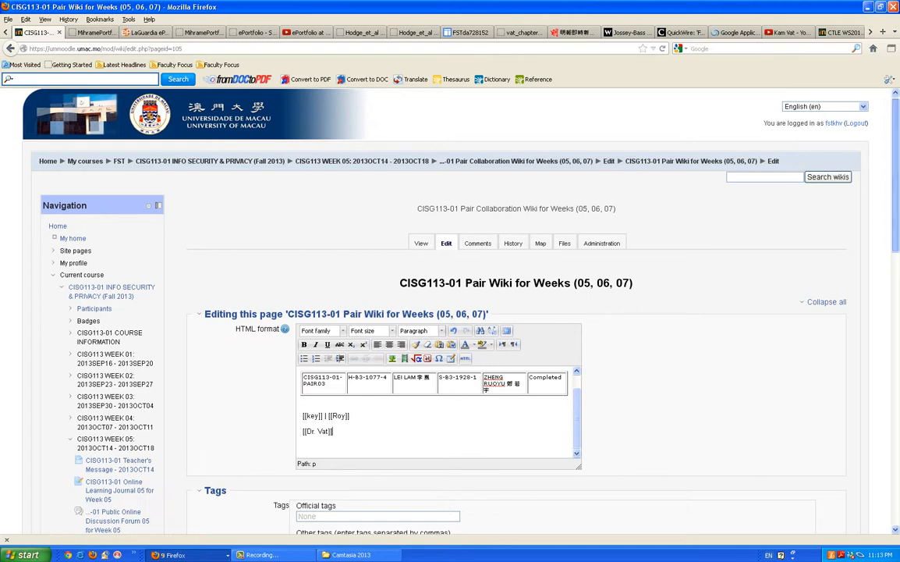
{"action": "scroll", "coordinate": [450, 312], "scroll_direction": "down", "scroll_amount": 4}
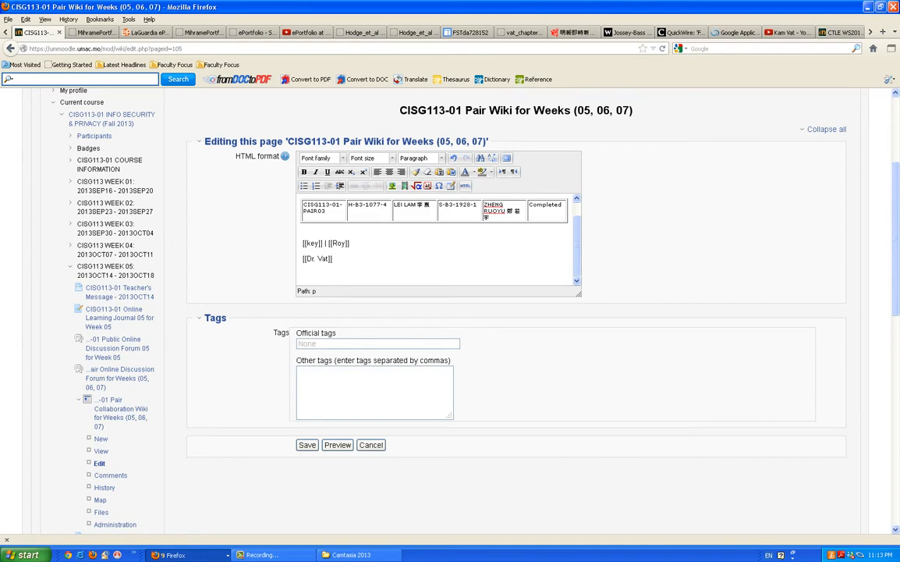
{"action": "left_click", "coordinate": [307, 445]}
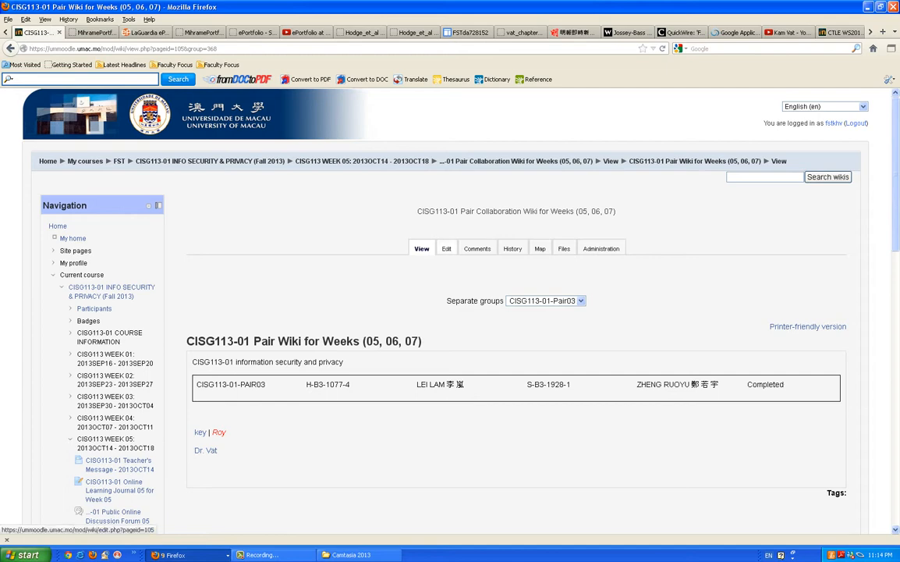
Add another instructor's title and surname in double square brackets on a new line under the first instructor link and save the page
{"action": "left_click", "coordinate": [446, 248]}
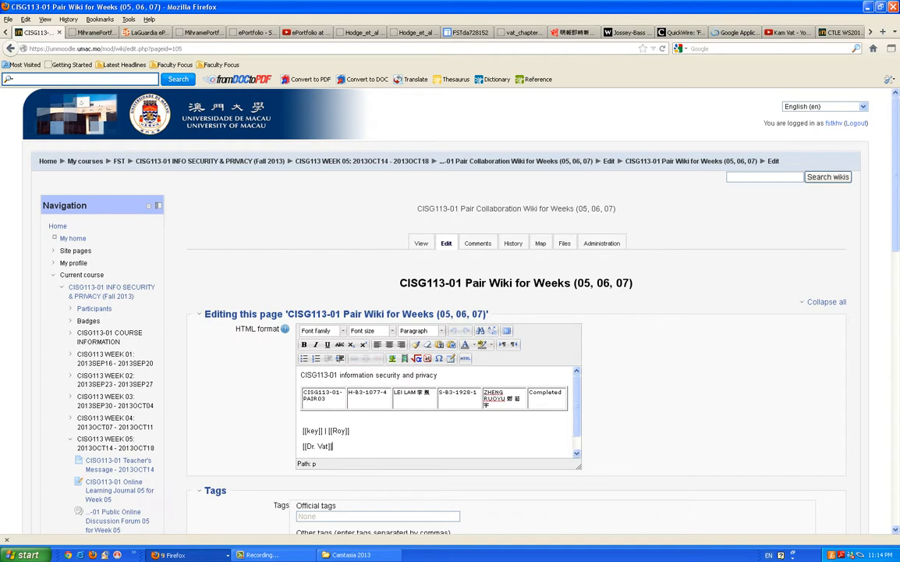
{"action": "key", "text": "Return"}
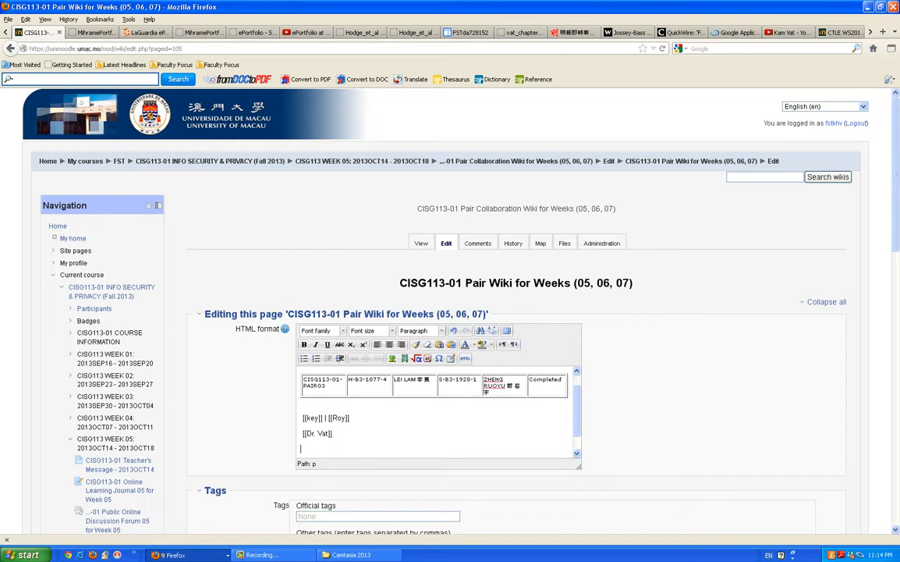
{"action": "type", "text": "[[Dr. Wong]]"}
{"action": "scroll", "coordinate": [450, 312], "scroll_direction": "down", "scroll_amount": 5}
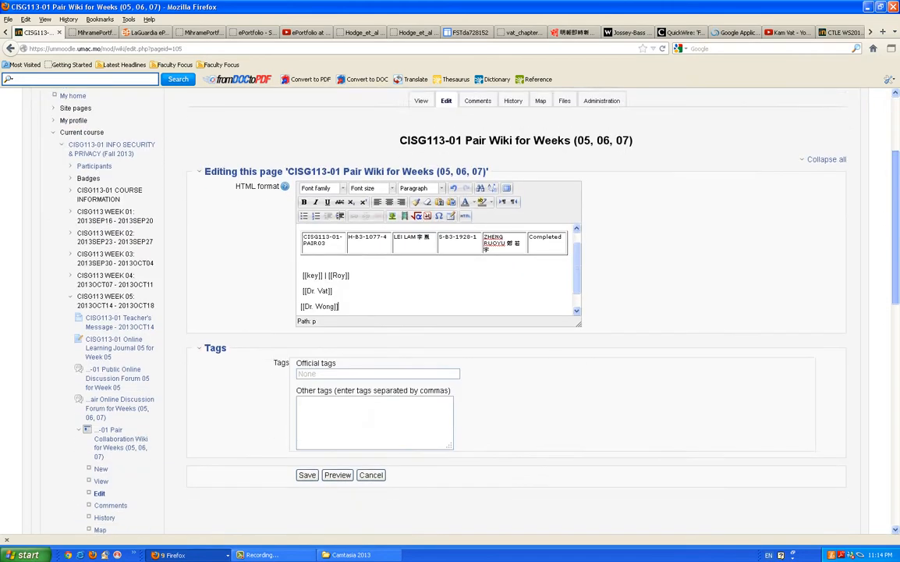
{"action": "left_click", "coordinate": [307, 427]}
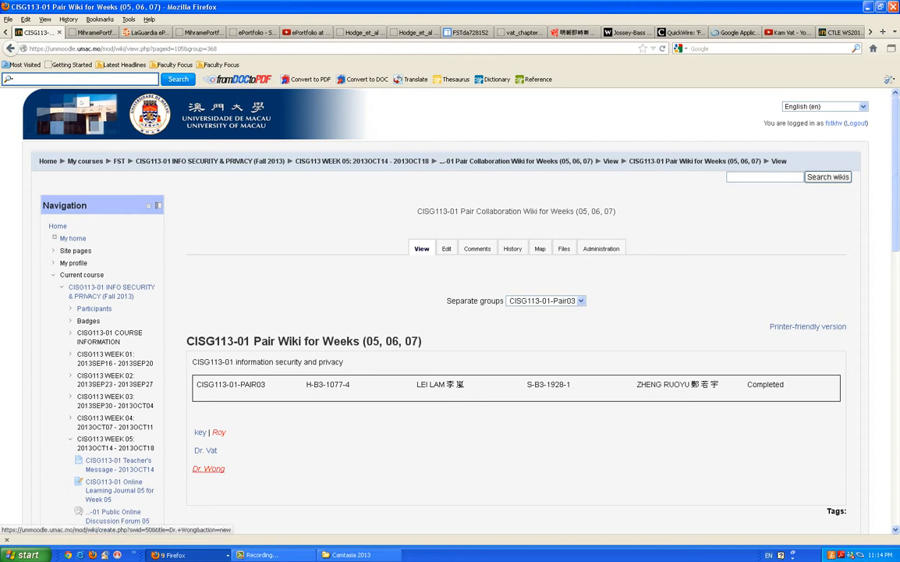
Create the new instructor's linked page in HTML format, enter a sentence stating whose page it is, and save it
{"action": "left_click", "coordinate": [209, 468]}
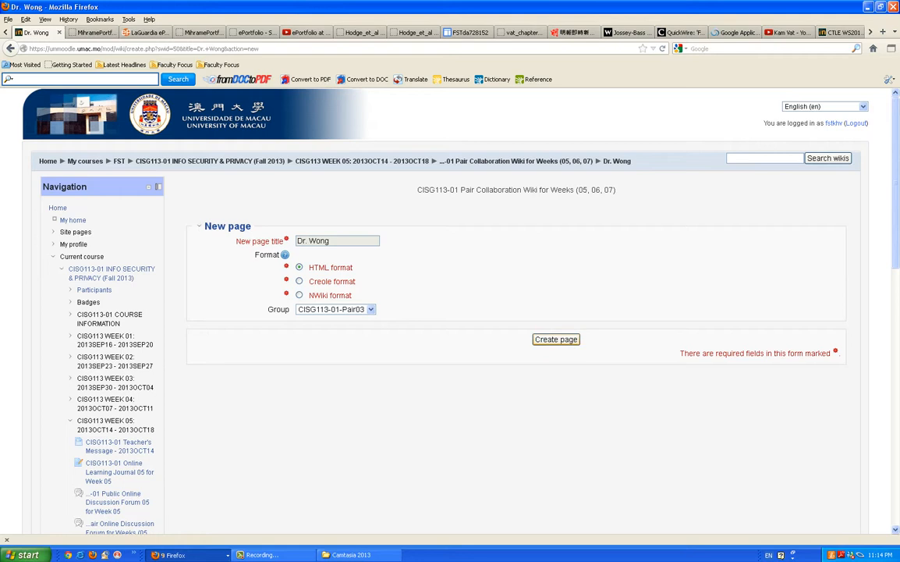
{"action": "left_click", "coordinate": [556, 339]}
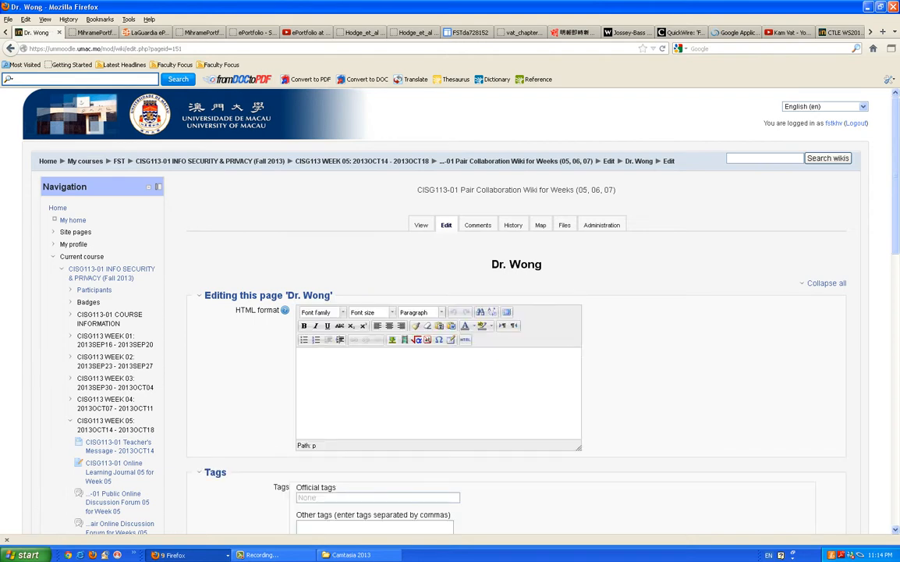
{"action": "type", "text": "This is Dr. Wong's poge."}
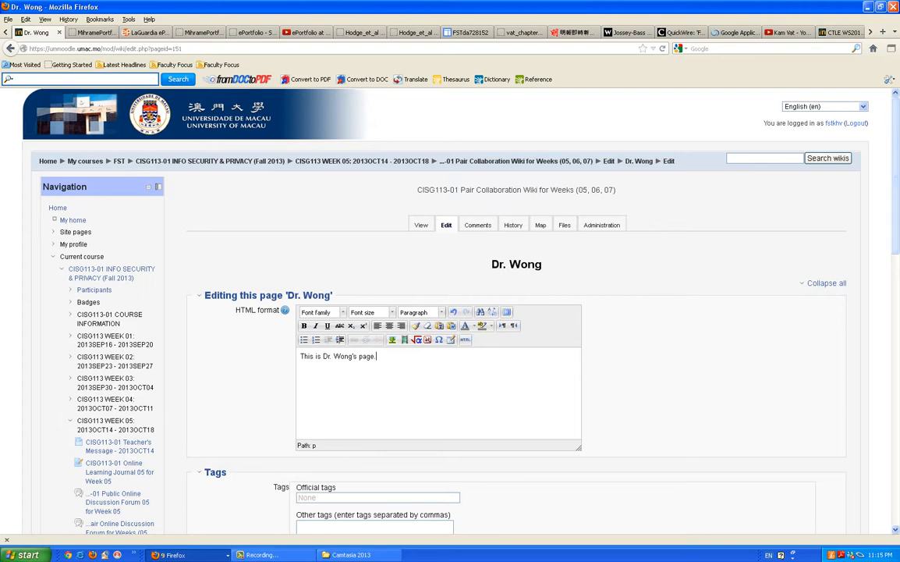
{"action": "scroll", "coordinate": [450, 312], "scroll_direction": "down", "scroll_amount": 3}
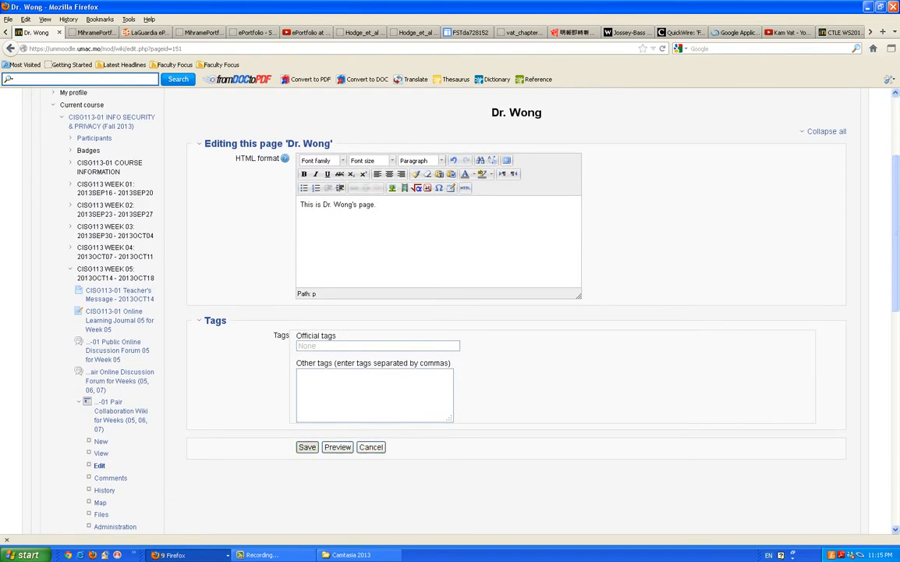
{"action": "left_click", "coordinate": [306, 447]}
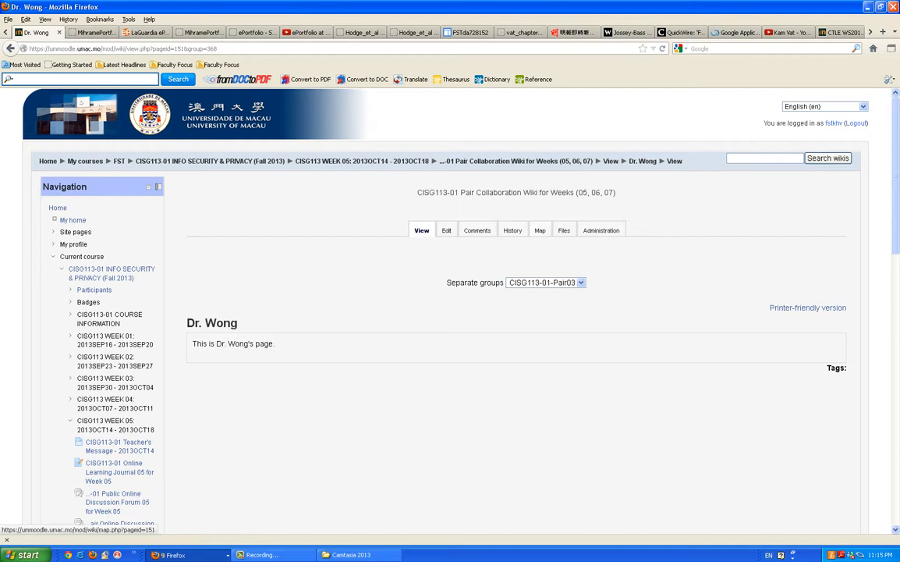
Copy the "CISG113-01 Pair Wiki for Weeks (05, 06, 07)" link from the page list in the wiki map
{"action": "left_click", "coordinate": [539, 231]}
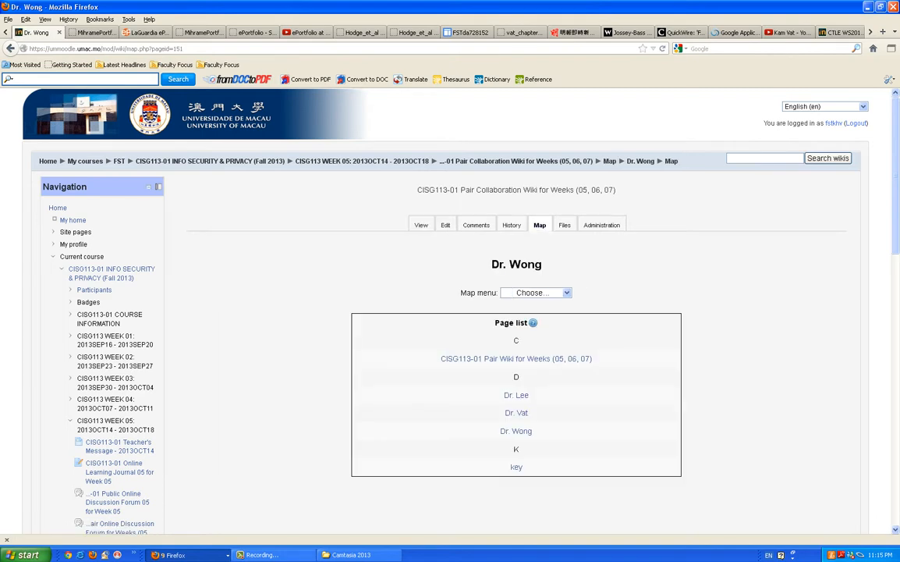
{"action": "left_click_drag", "start_coordinate": [441, 359], "coordinate": [592, 359]}
{"action": "key", "text": "ctrl+c"}
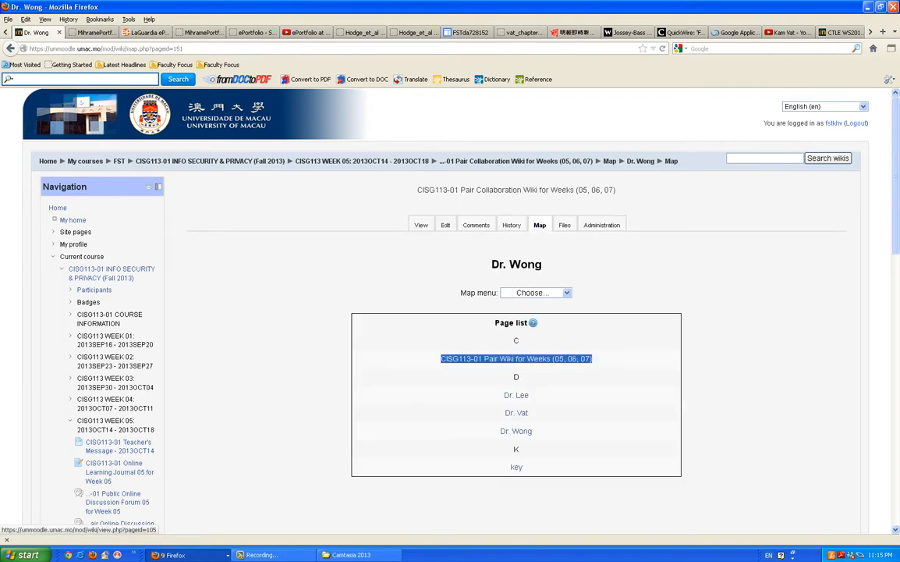
{"action": "right_click", "coordinate": [590, 359]}
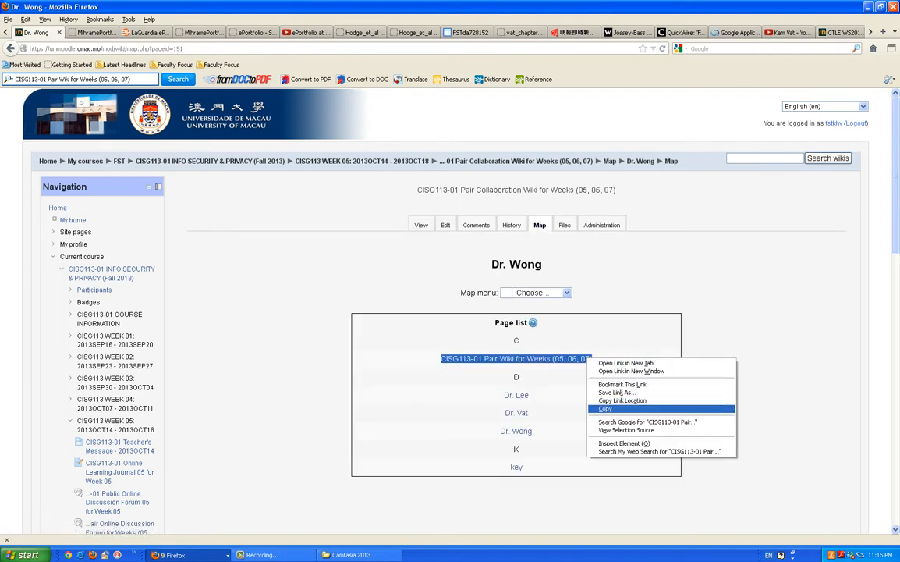
{"action": "left_click", "coordinate": [623, 400]}
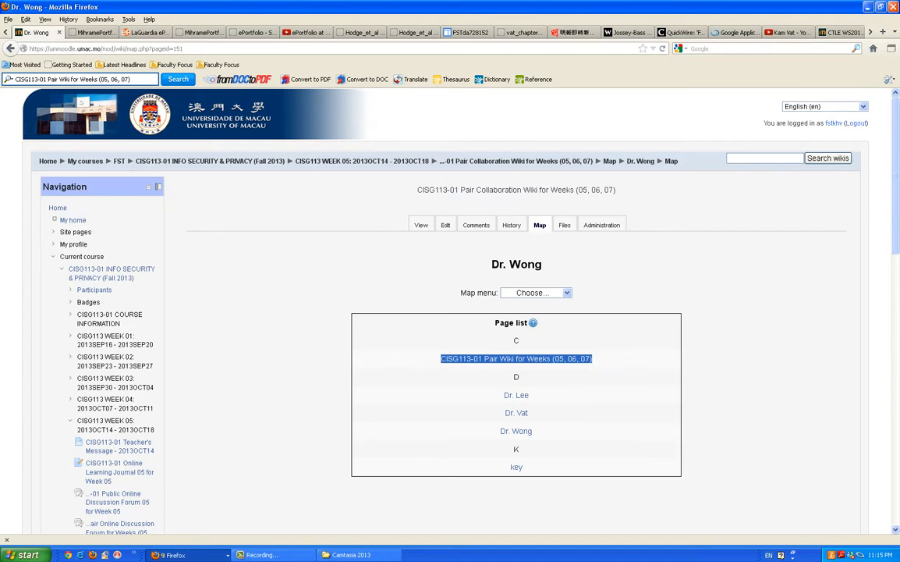
Paste the copied link below the sentence on the new instructor's page, save, and follow it back to the main wiki page
{"action": "left_click", "coordinate": [445, 225]}
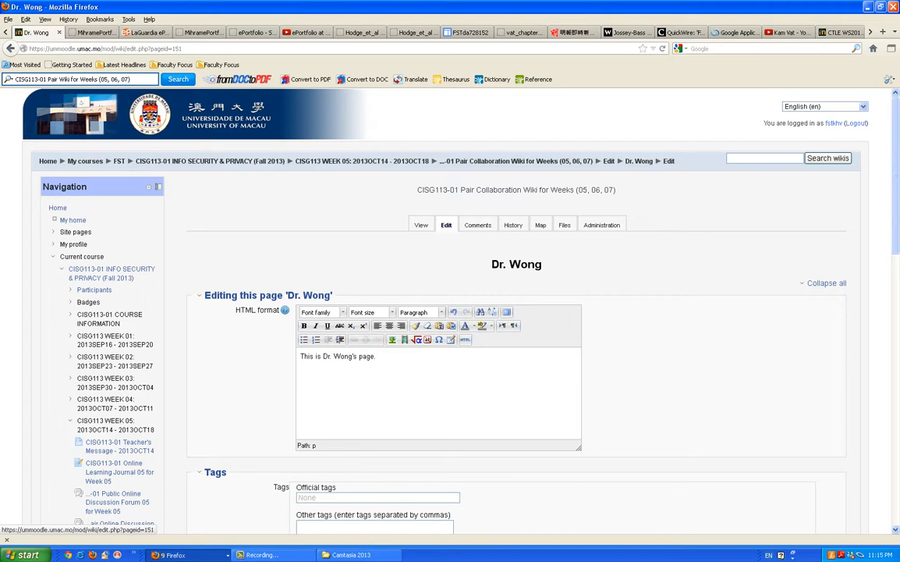
{"action": "key", "text": "ctrl+v"}
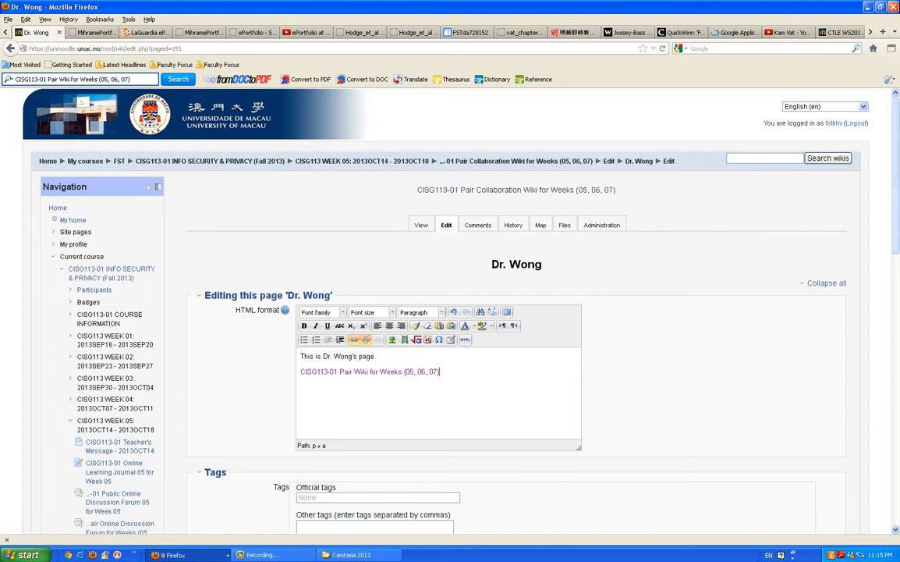
{"action": "scroll", "coordinate": [450, 312], "scroll_direction": "down", "scroll_amount": 4}
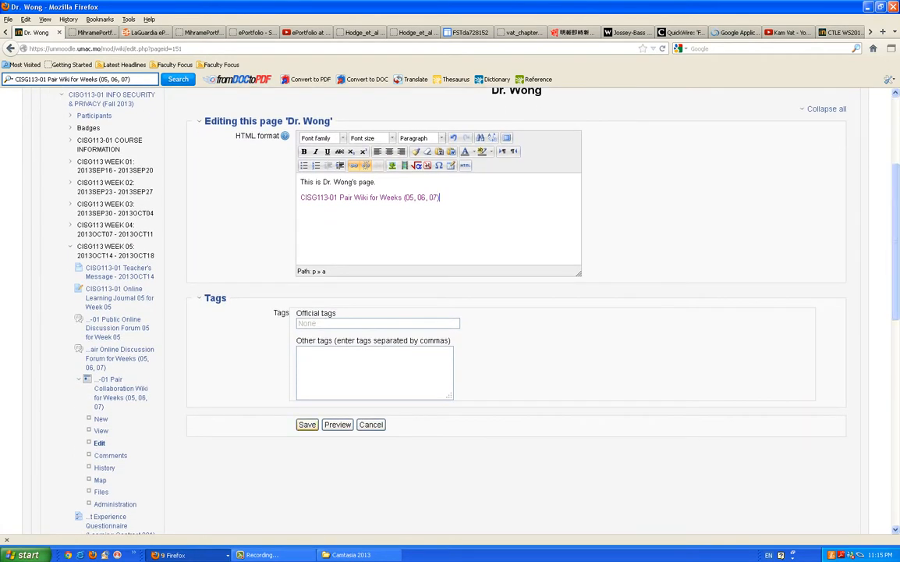
{"action": "left_click", "coordinate": [306, 424]}
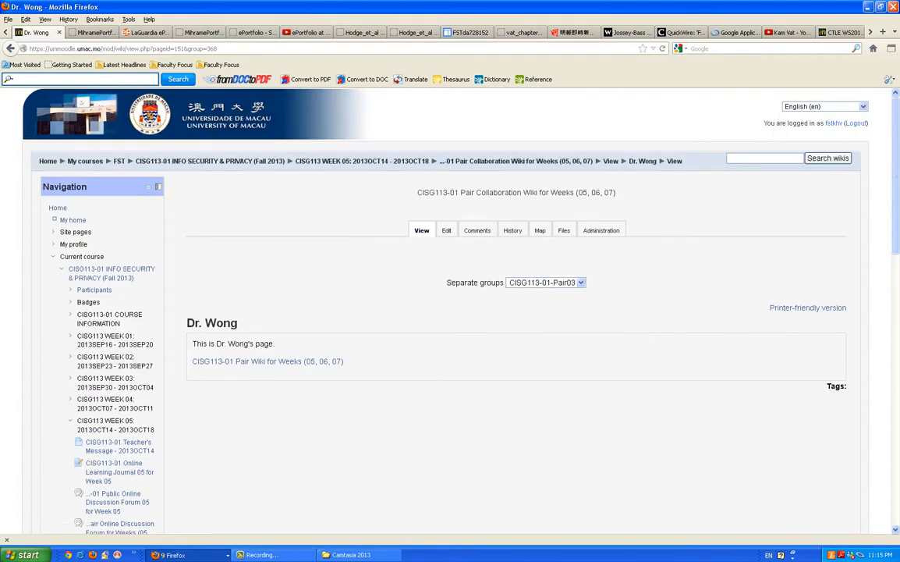
{"action": "left_click", "coordinate": [267, 361]}
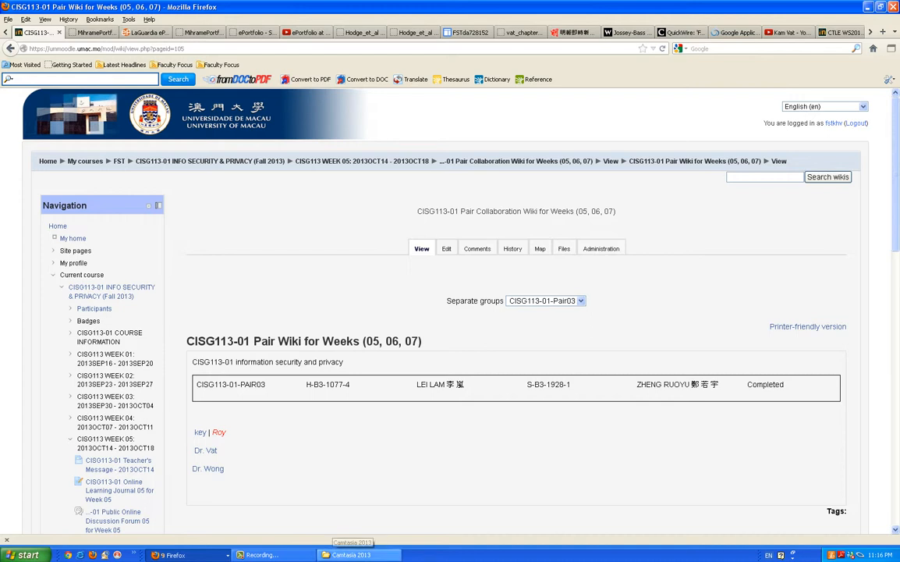
{"action": "left_click", "coordinate": [280, 552]}
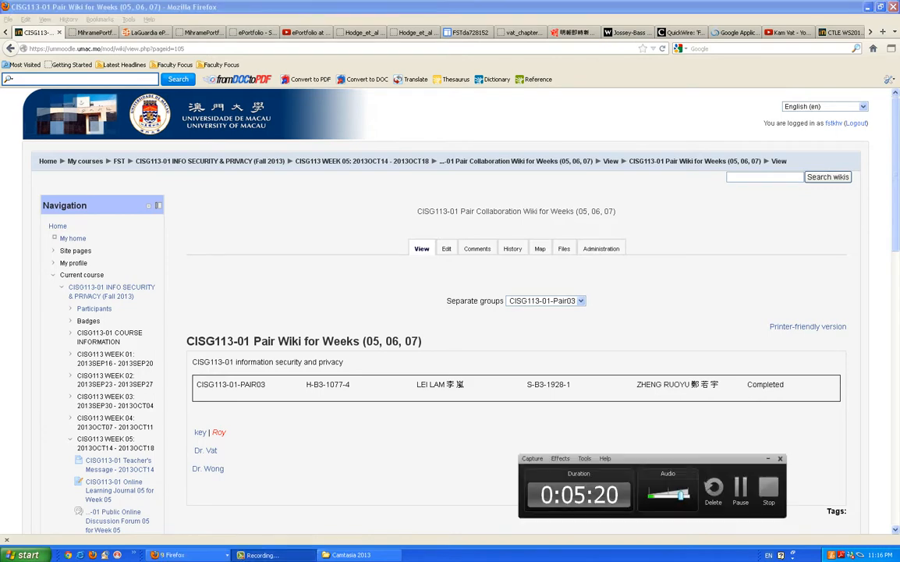